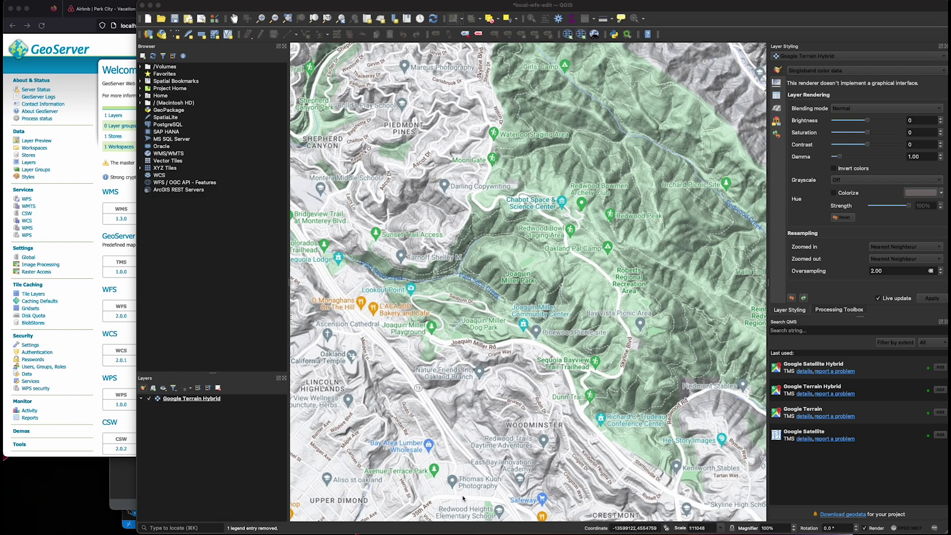
Step: Switch between the GeoServer browser and QGIS, then show all open windows in Mission Control
left_click(124, 298)
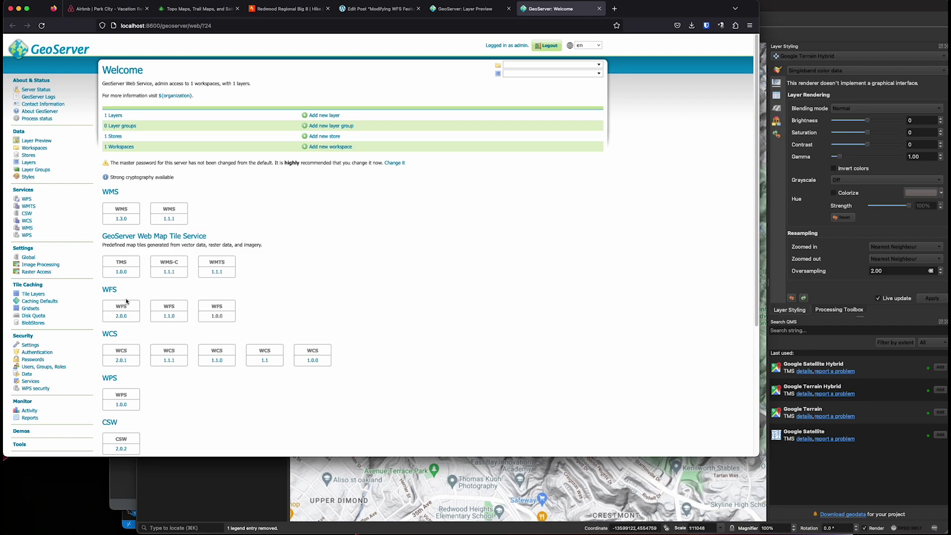
left_click(525, 479)
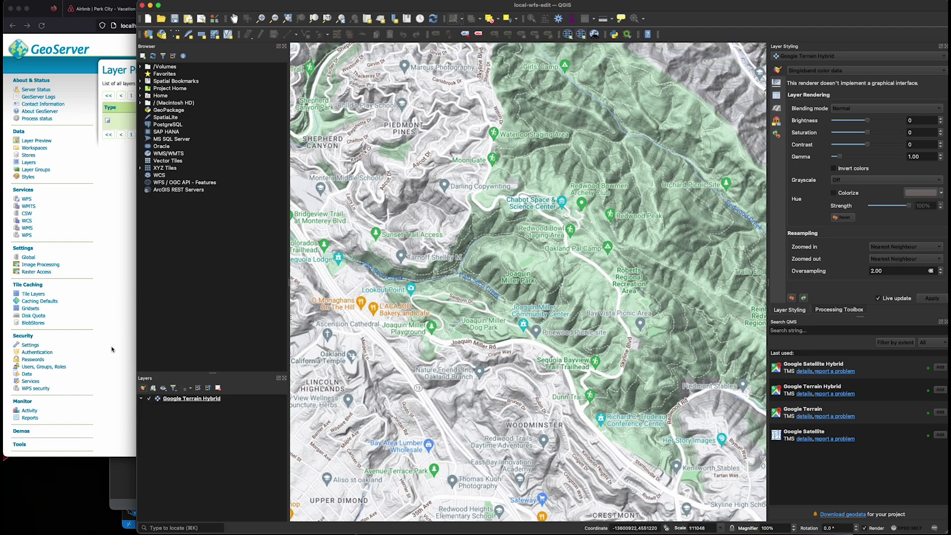
left_click(110, 350)
key("ctrl+Up")
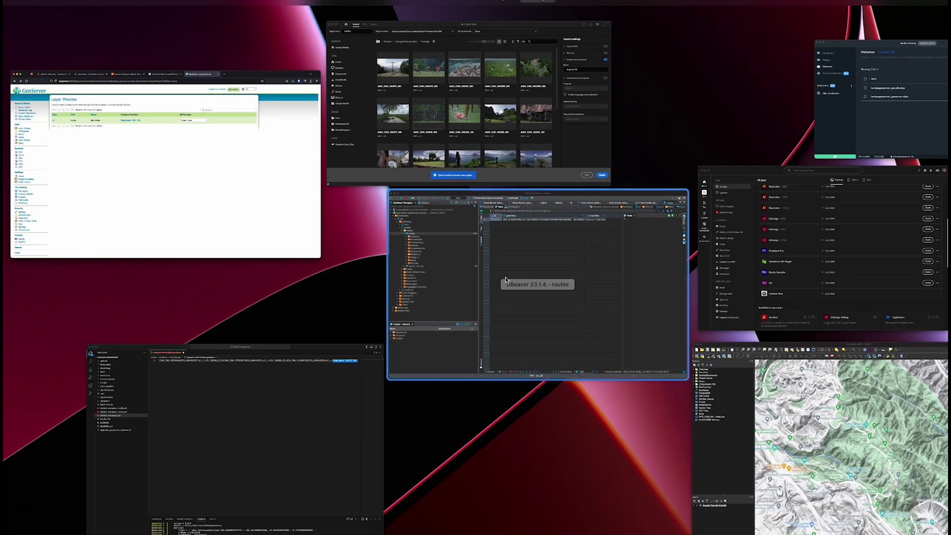
Step: In DBeaver, refresh the routes table and view its MULTILINESTRING geometry on the map, then return to GeoServer
left_click(493, 277)
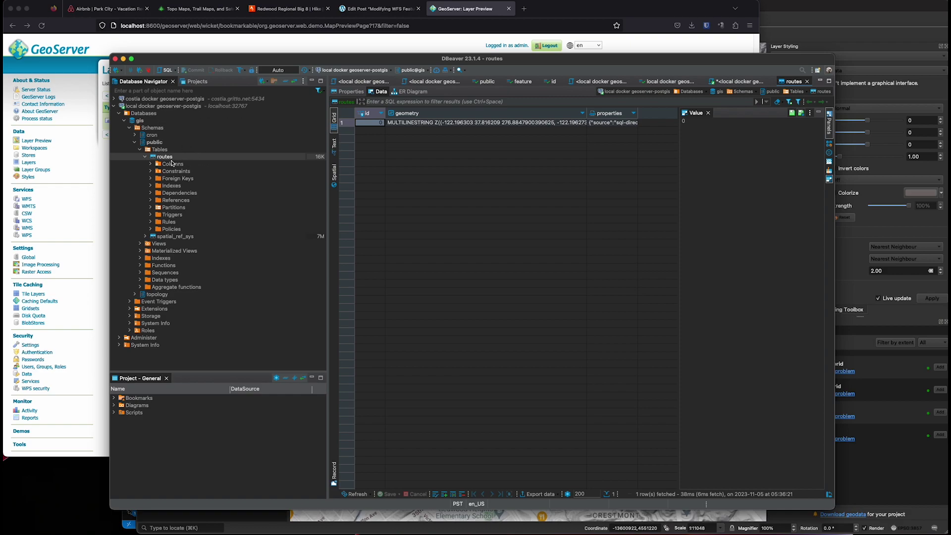
left_click(163, 128)
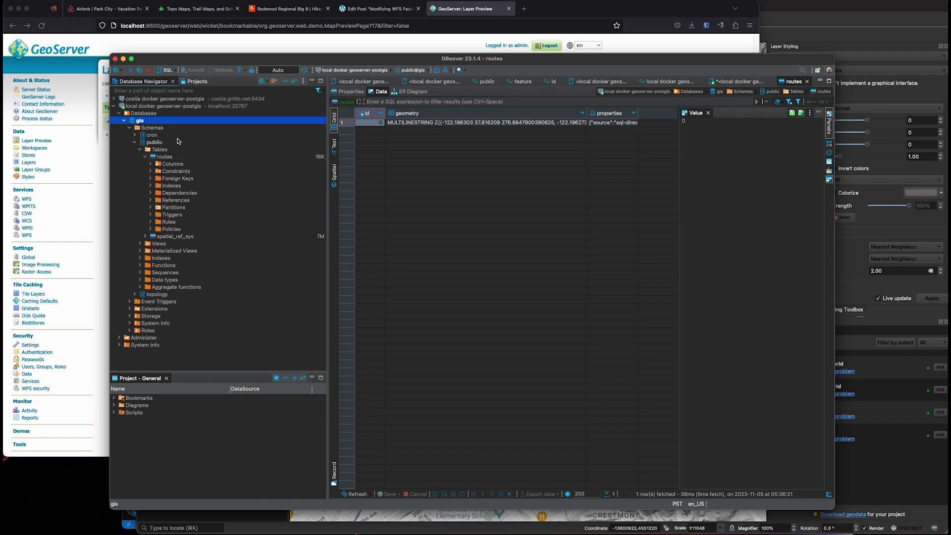
left_click(180, 157)
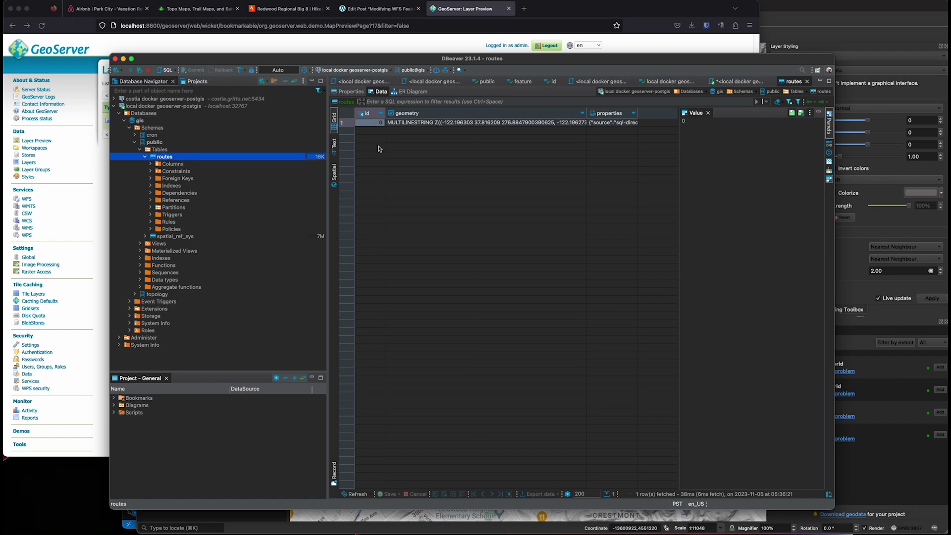
left_click(354, 496)
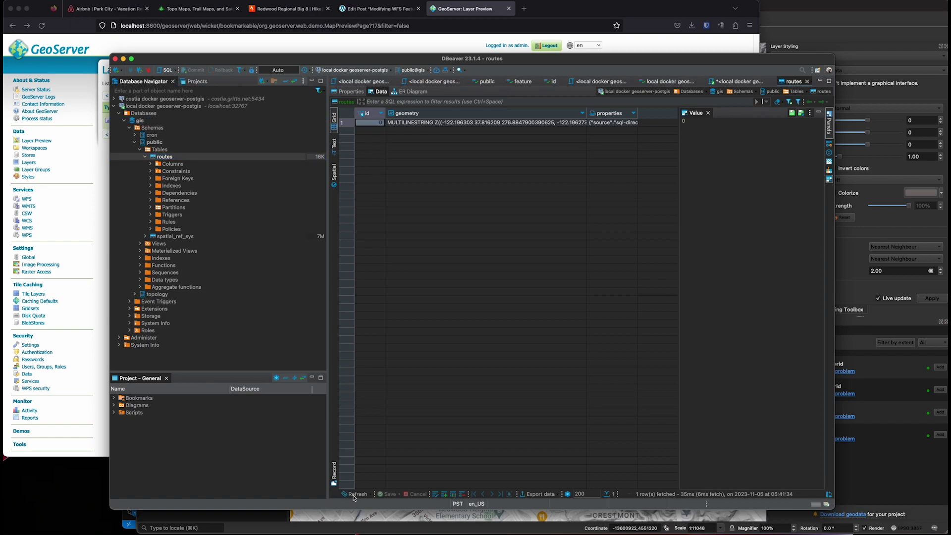
left_click(407, 126)
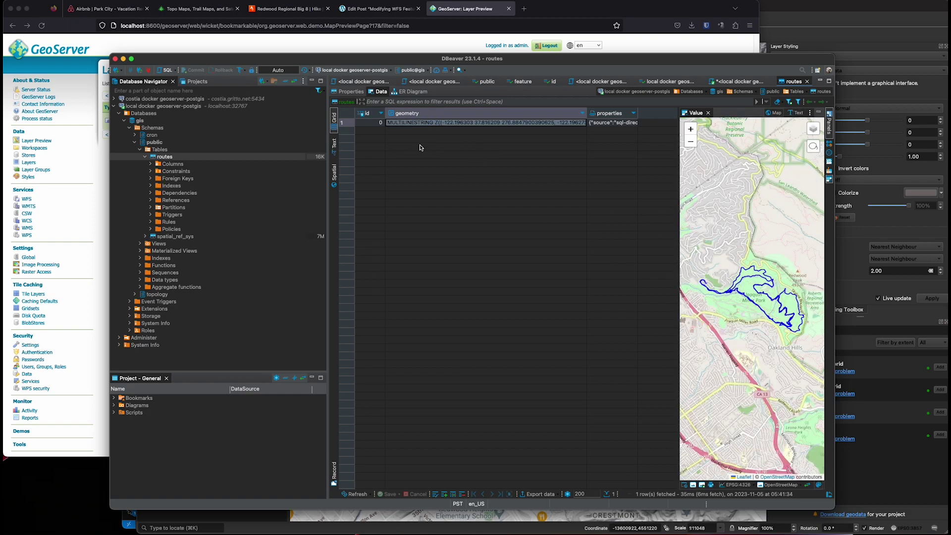
left_click(371, 124)
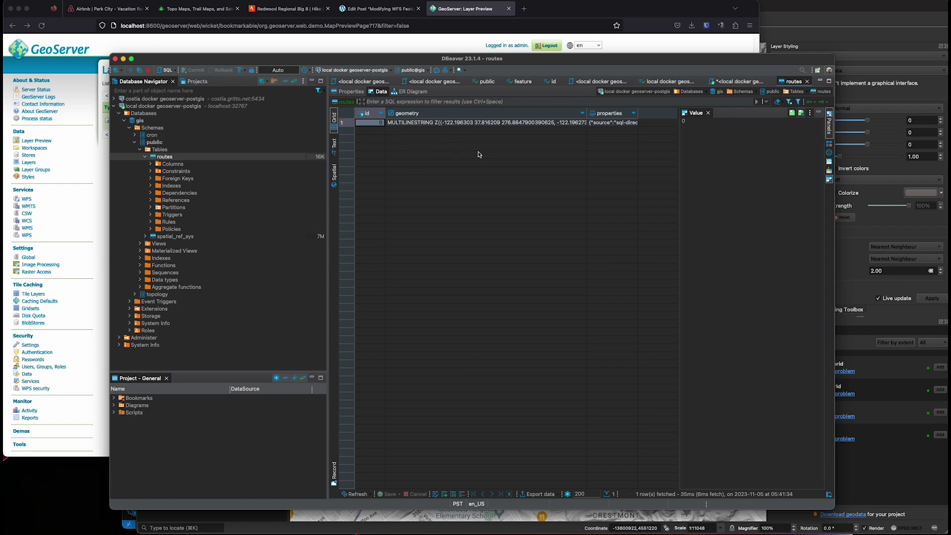
left_click(458, 15)
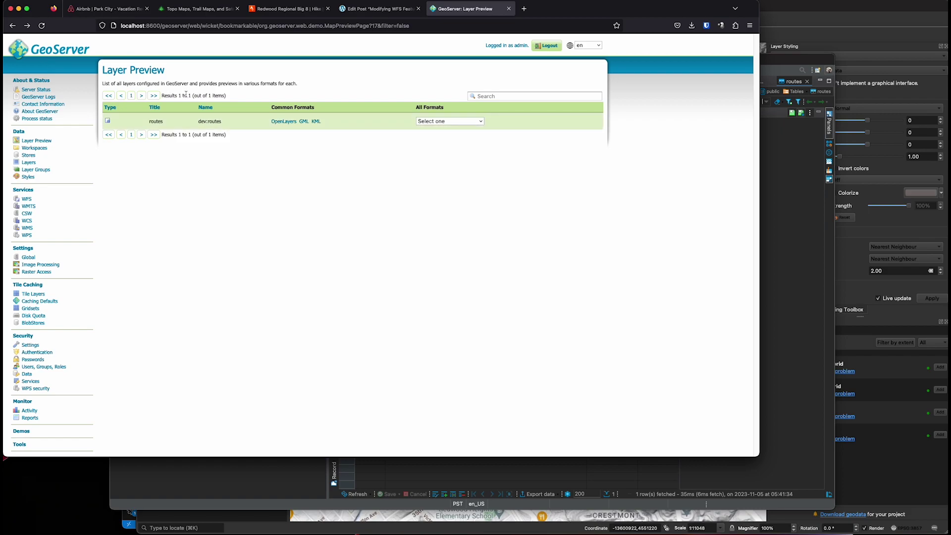
left_click(286, 122)
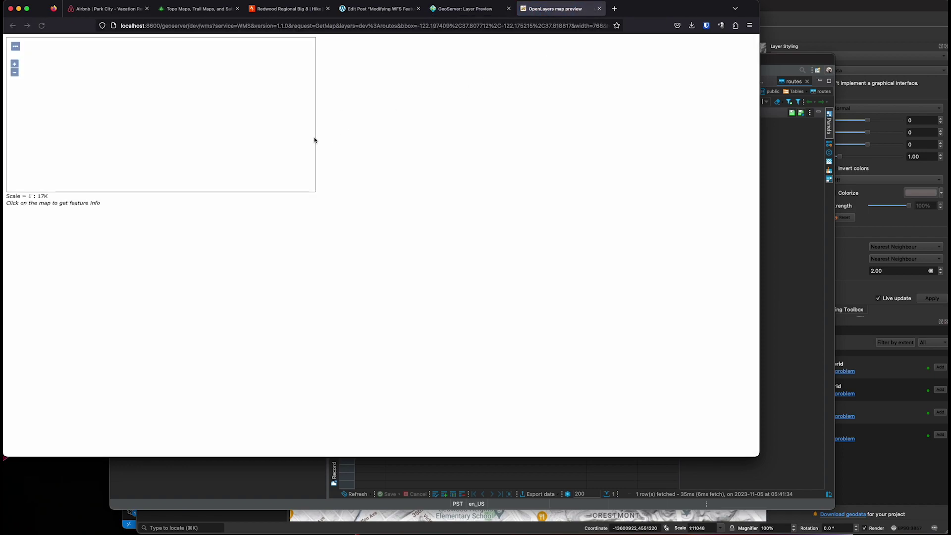
scroll(191, 131, "down", 2)
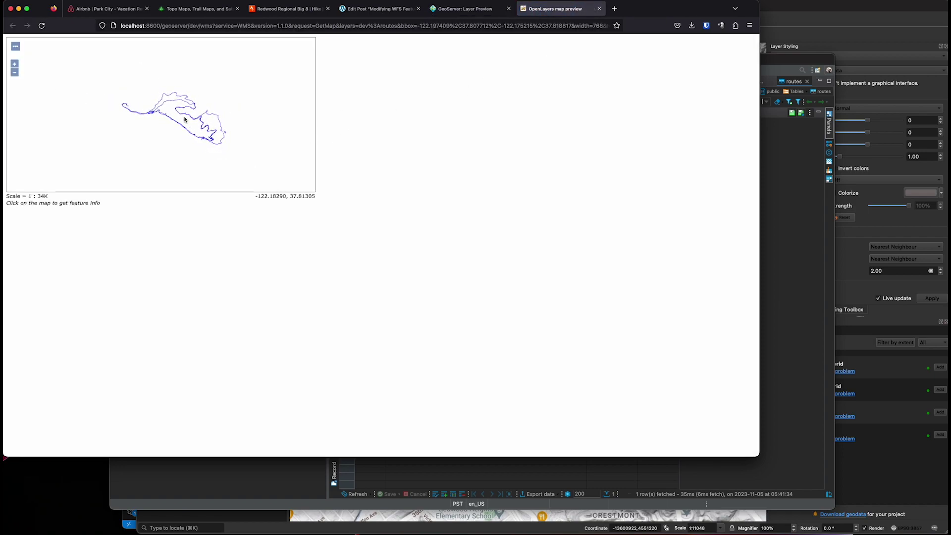
scroll(214, 127, "up", 2)
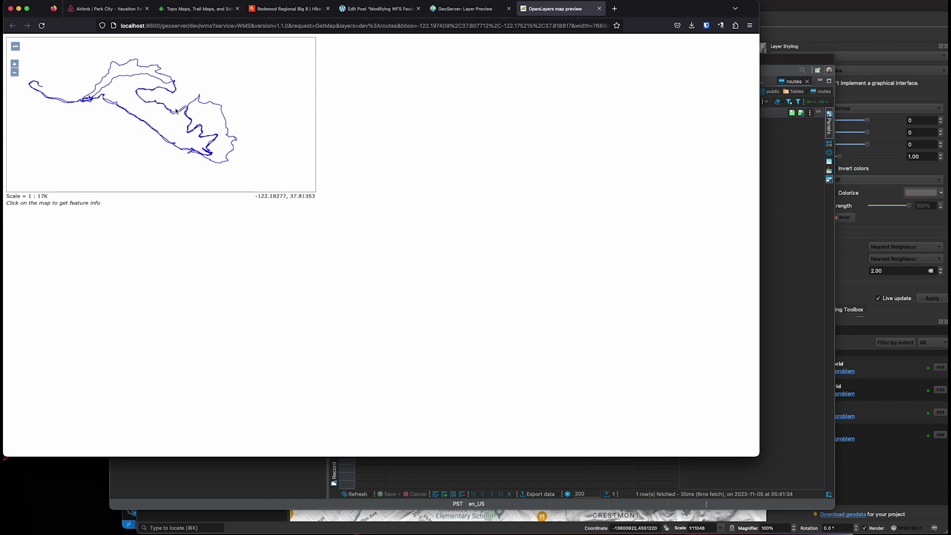
left_click(600, 8)
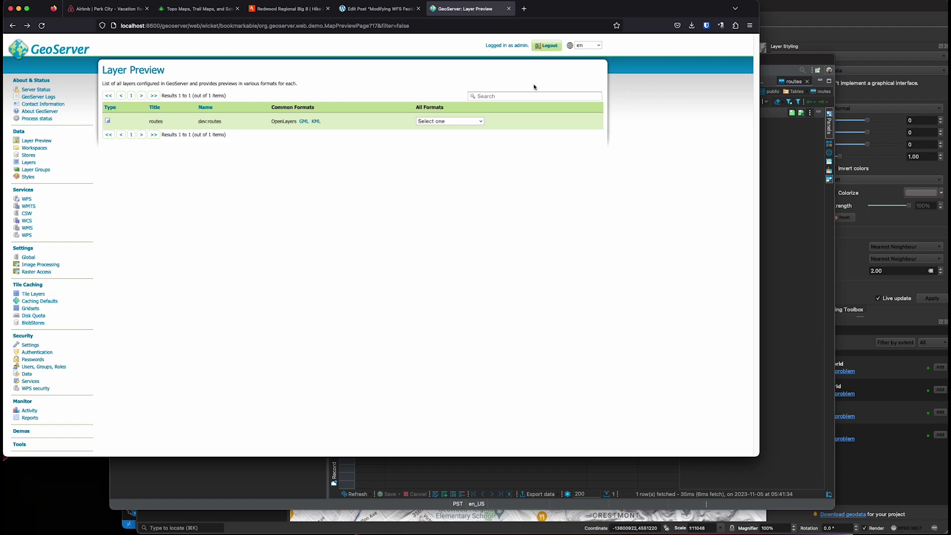
Step: Open the GeoServer Welcome page in a new browser tab
left_click(810, 37)
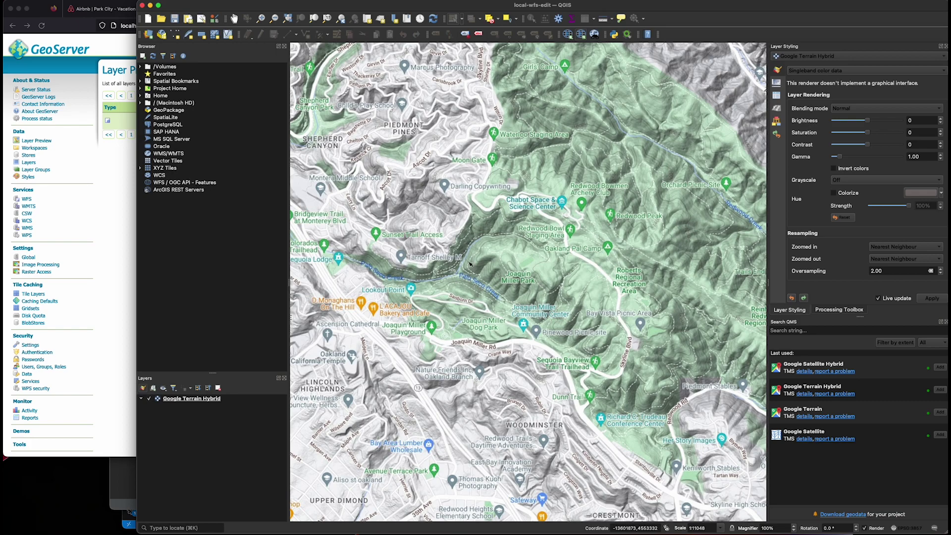
left_click(117, 233)
left_click(32, 56, "super")
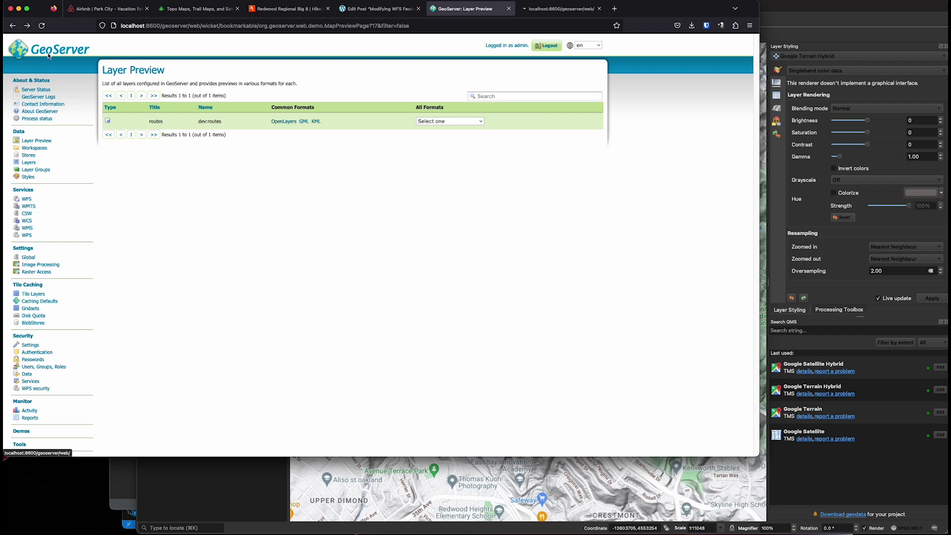
left_click(549, 9)
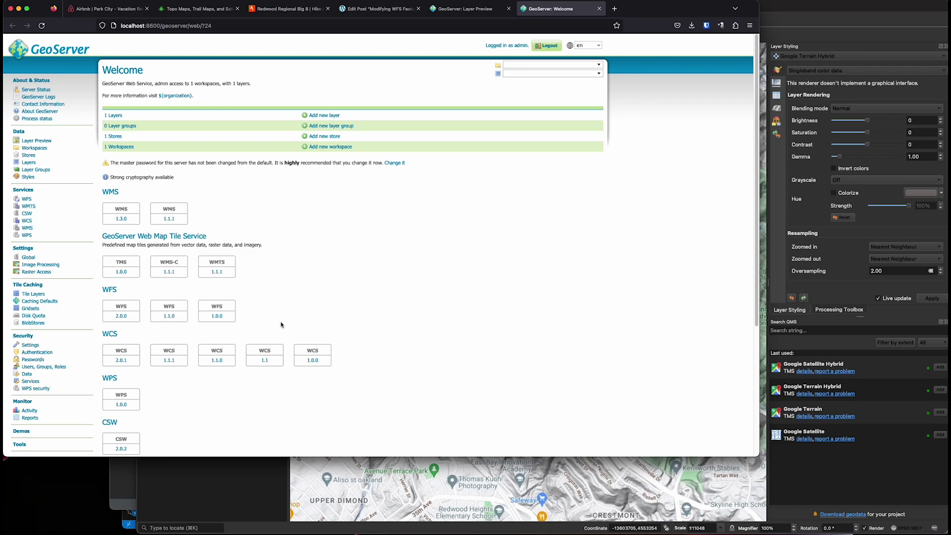
Step: Copy the WFS 1.0.0 GetCapabilities link address and return to QGIS
right_click(220, 318)
left_click(266, 377)
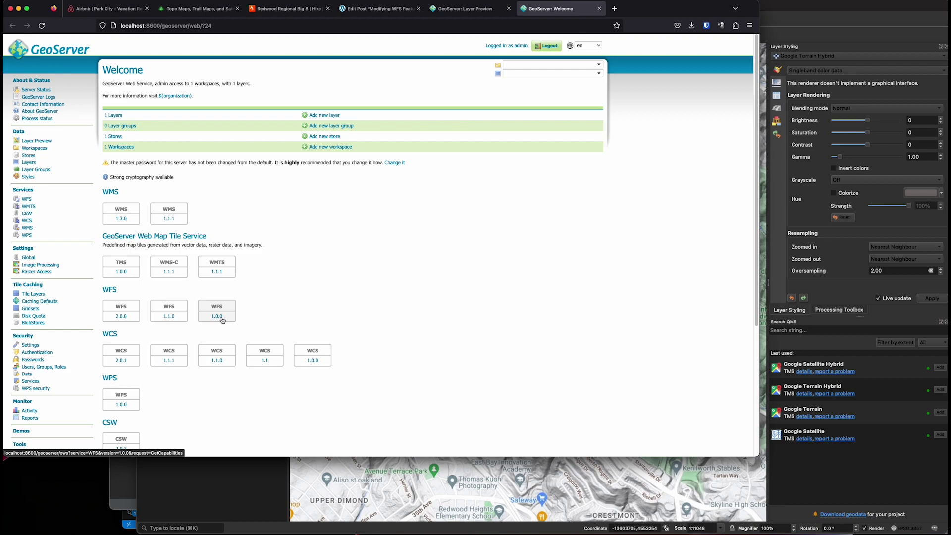
right_click(221, 317)
left_click(257, 379)
left_click(799, 17)
Step: Create a new WFS connection named 'Local GeoServer' with the pasted GetCapabilities URL
left_click(211, 183)
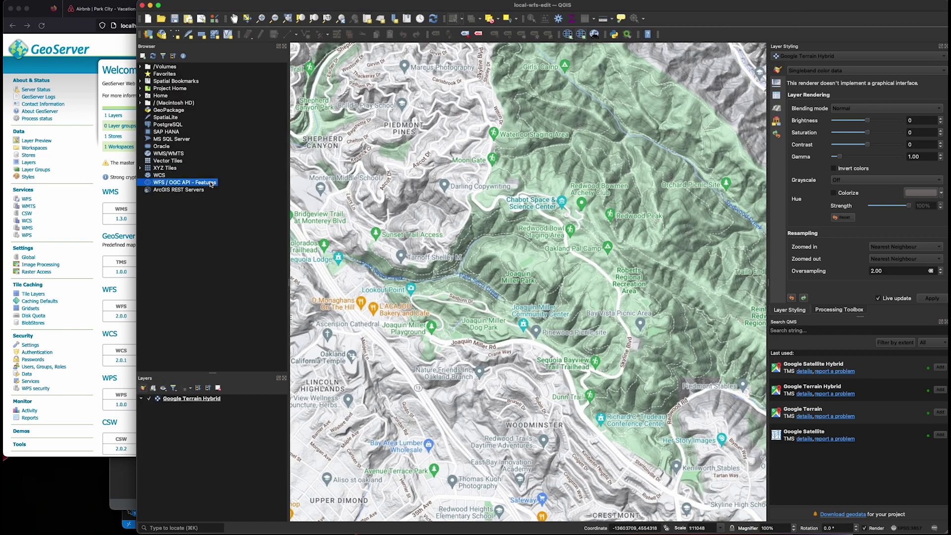
right_click(211, 184)
left_click(223, 187)
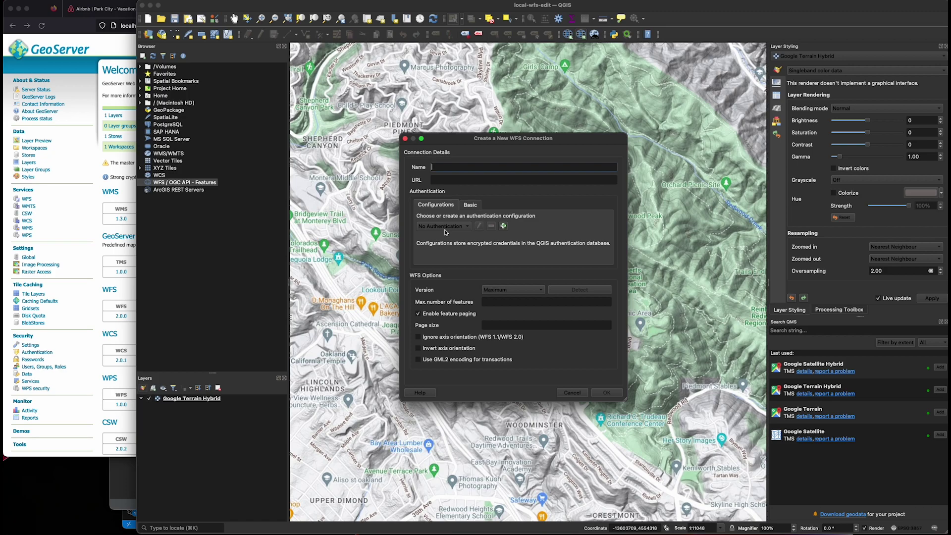
type("Local GeoServer")
key("Tab")
key("super+v")
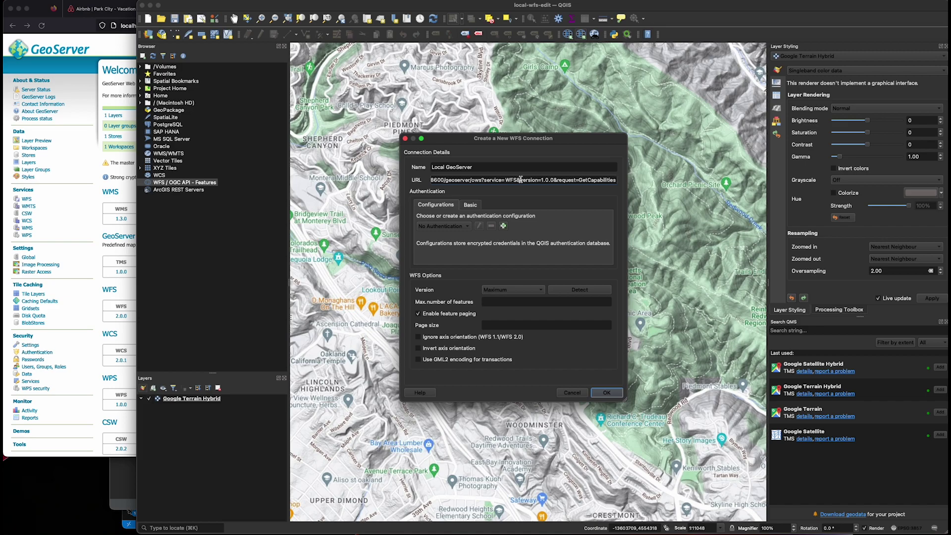
key("super+Left")
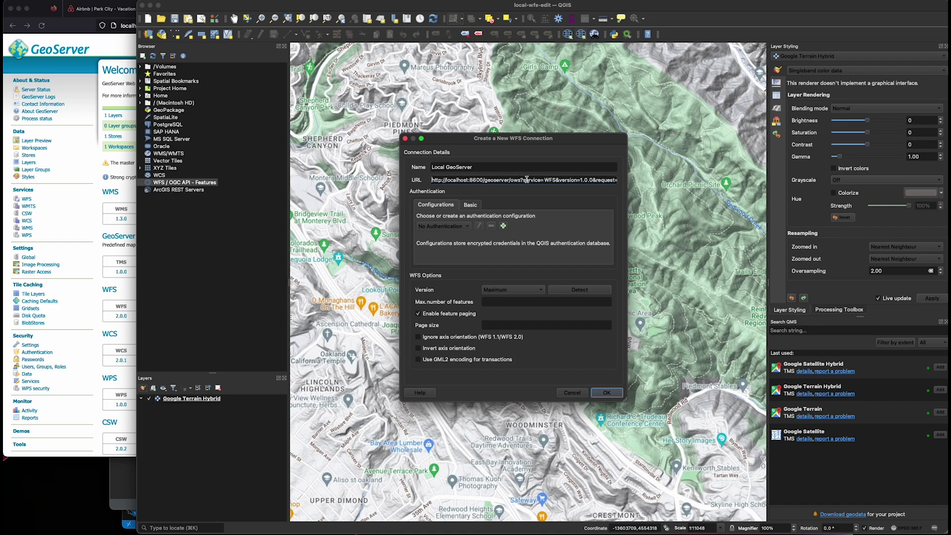
left_click_drag(580, 180, 657, 183)
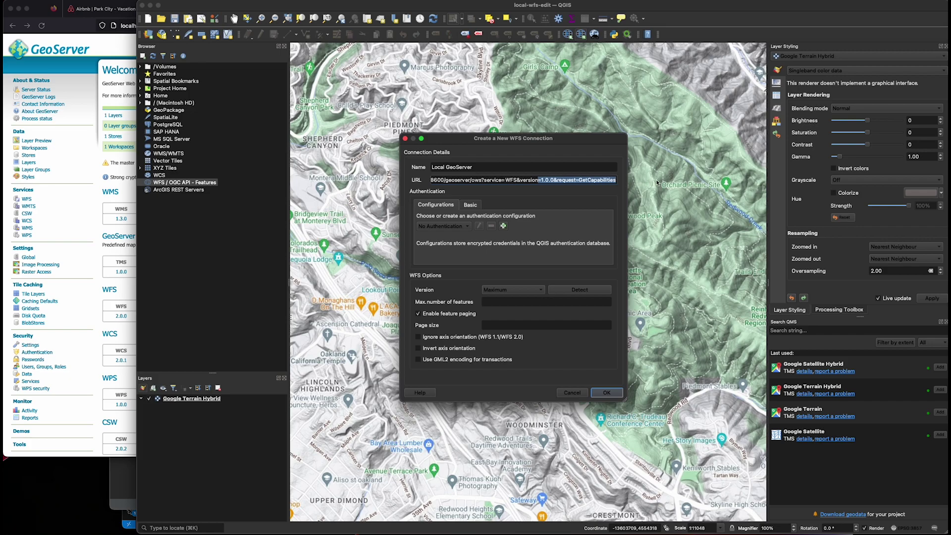
Step: Set Basic authentication with the admin user name and its password
left_click(477, 205)
left_click(479, 216)
type("admin")
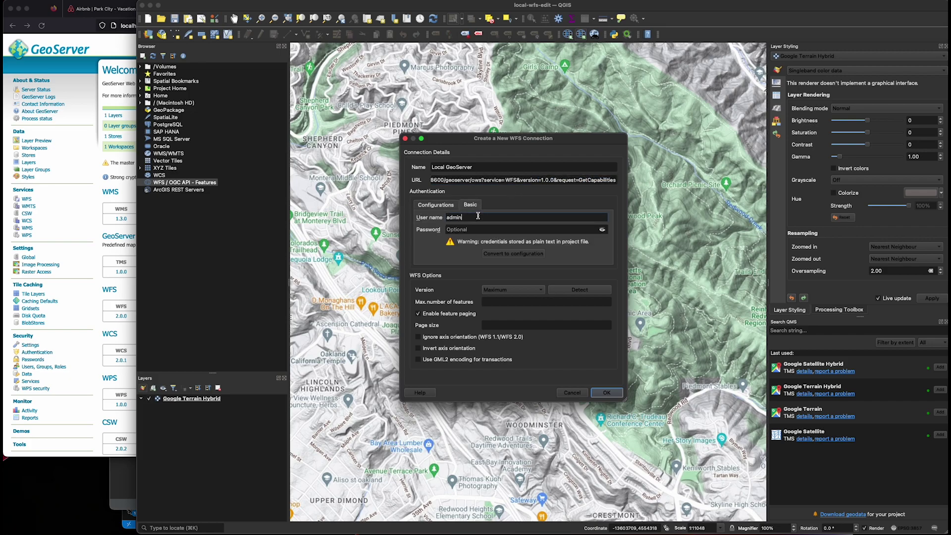
key("Tab")
type("g")
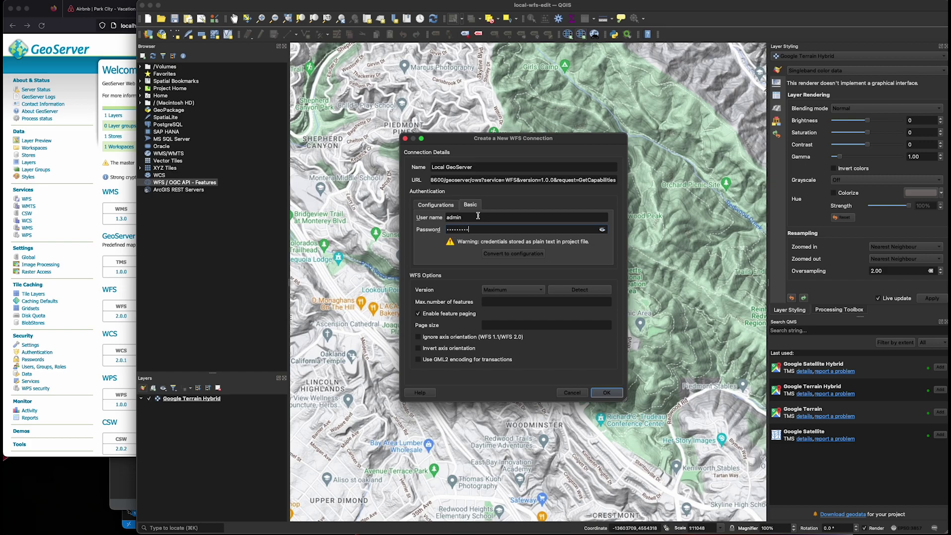
left_click(602, 230)
left_click(603, 230)
Step: Detect the server version, change the WFS version from 2.0 to 1.0, and save the connection
left_click(583, 290)
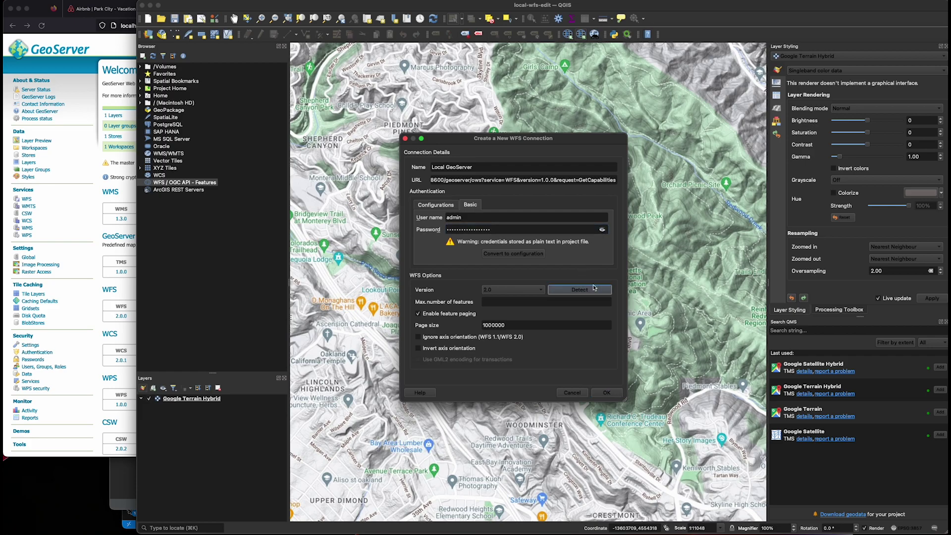
left_click(538, 290)
left_click(538, 293)
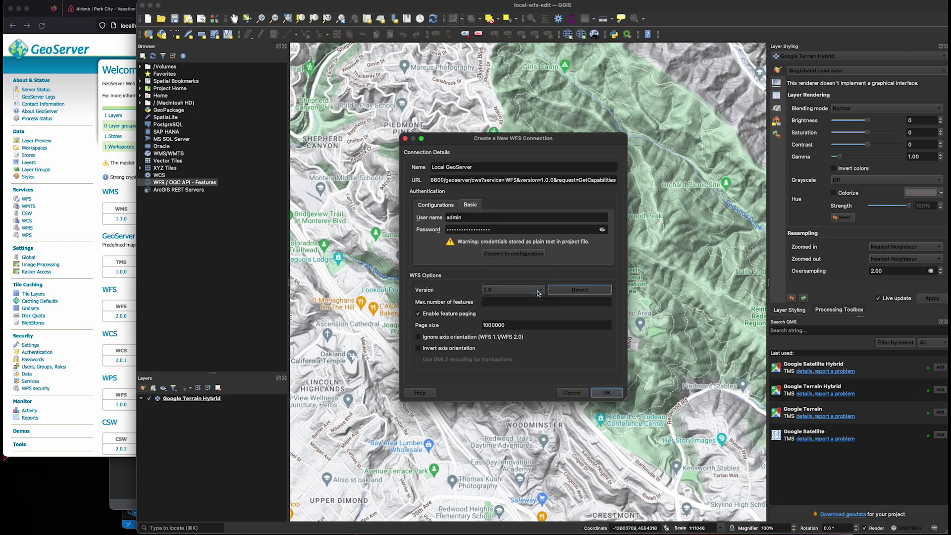
left_click(539, 293)
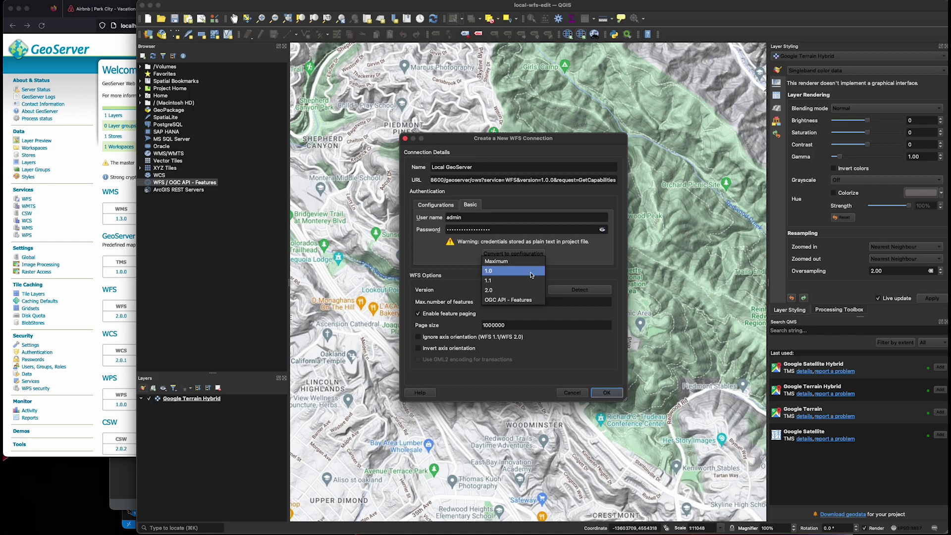
left_click(531, 275)
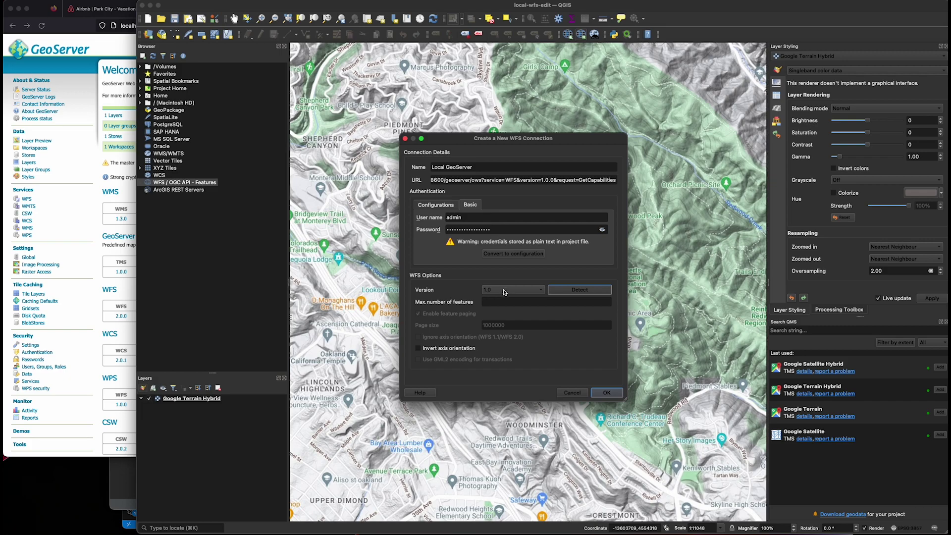
left_click(612, 394)
Step: Accept the credentials warning, add dev:routes from Local GeoServer to the project, and select it for styling
left_click(563, 301)
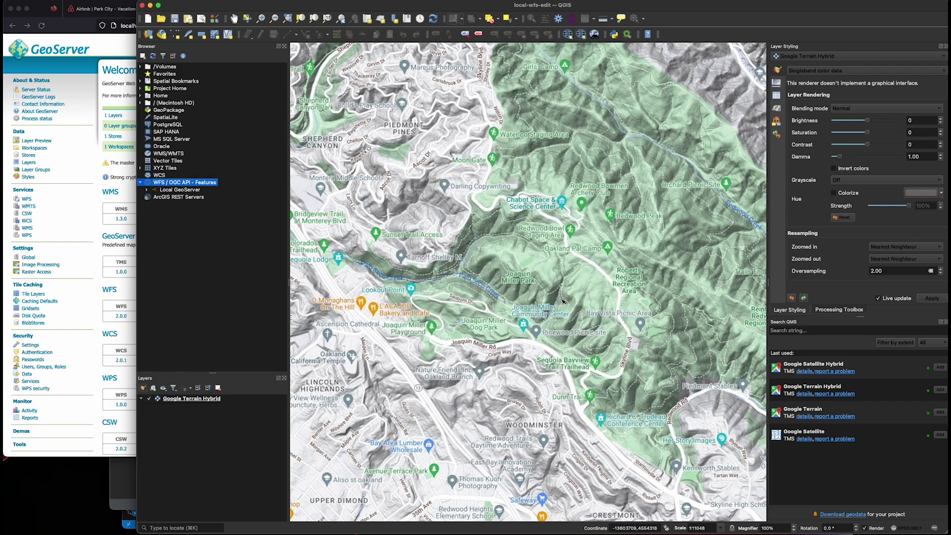
left_click(147, 190)
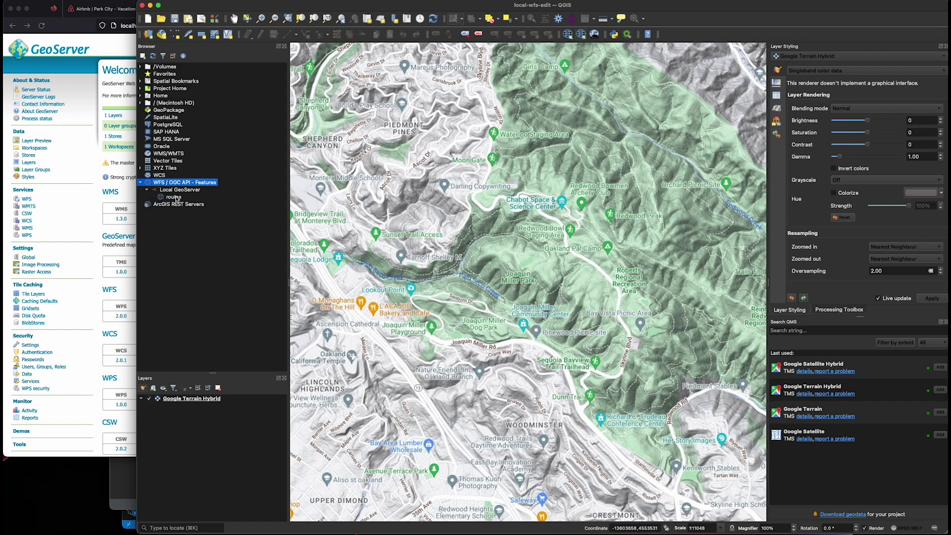
left_click(176, 198)
right_click(177, 199)
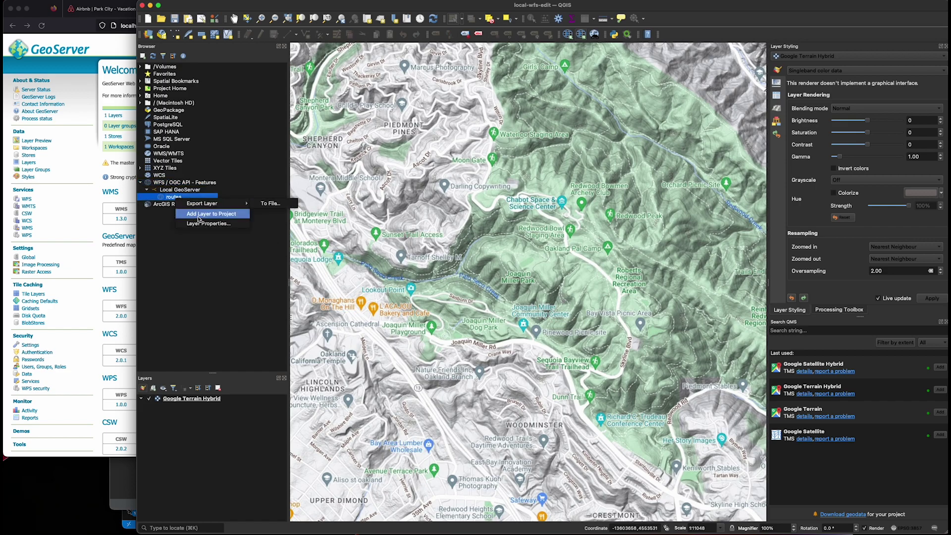
left_click(199, 216)
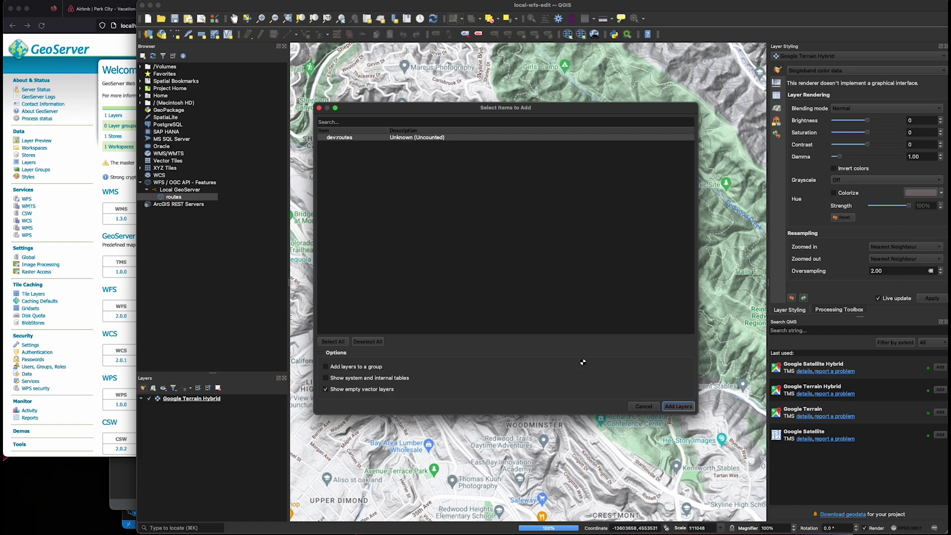
left_click(674, 407)
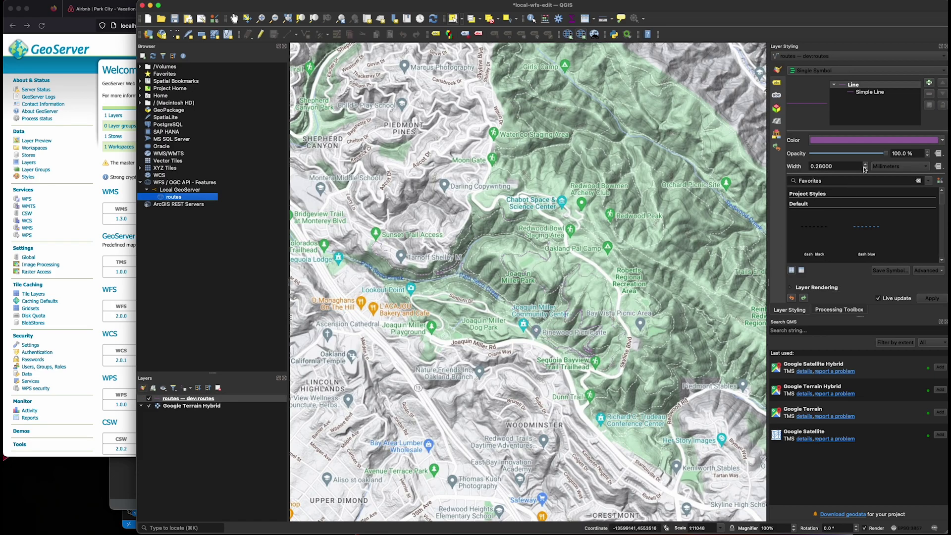
left_click(228, 400)
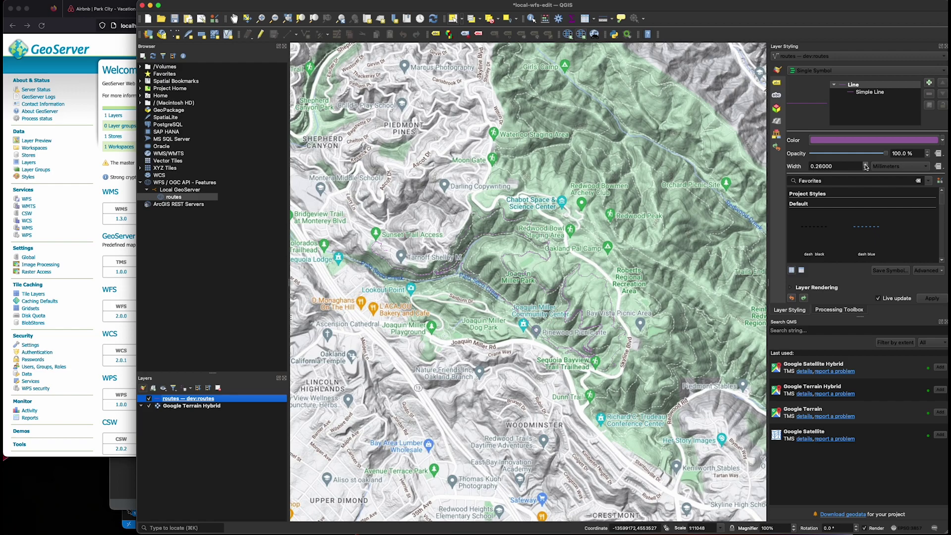
scroll(866, 166, "up", 9)
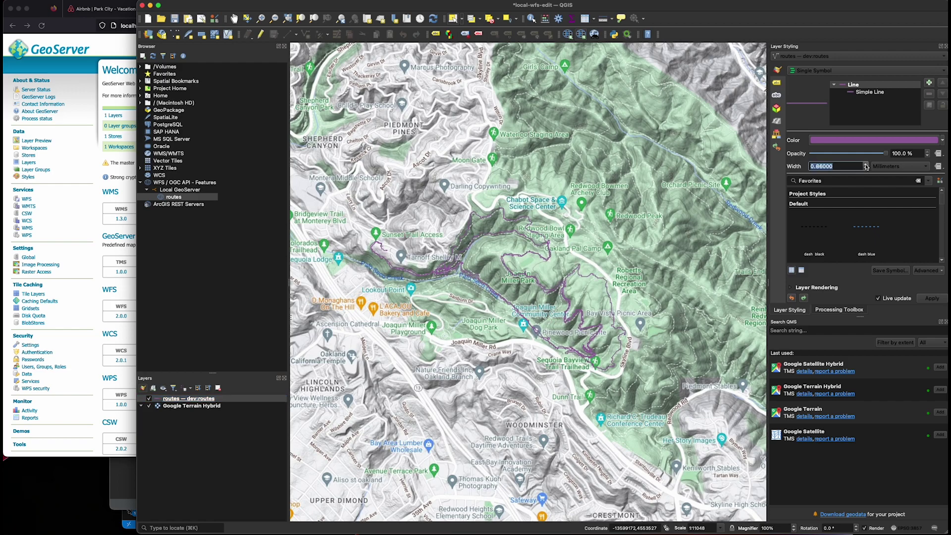